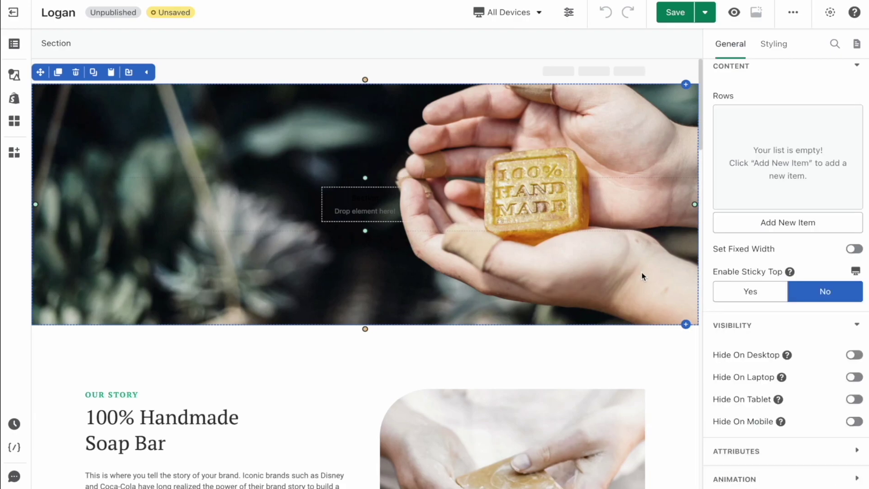
- Scroll past the hero and Our Story sections to reach the Brand Vision block
scroll(642, 277, down, 6)
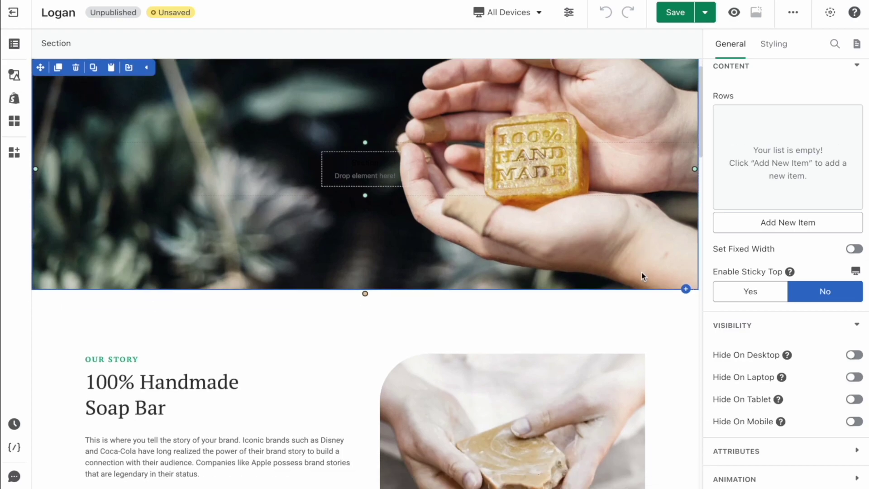
scroll(642, 276, down, 3)
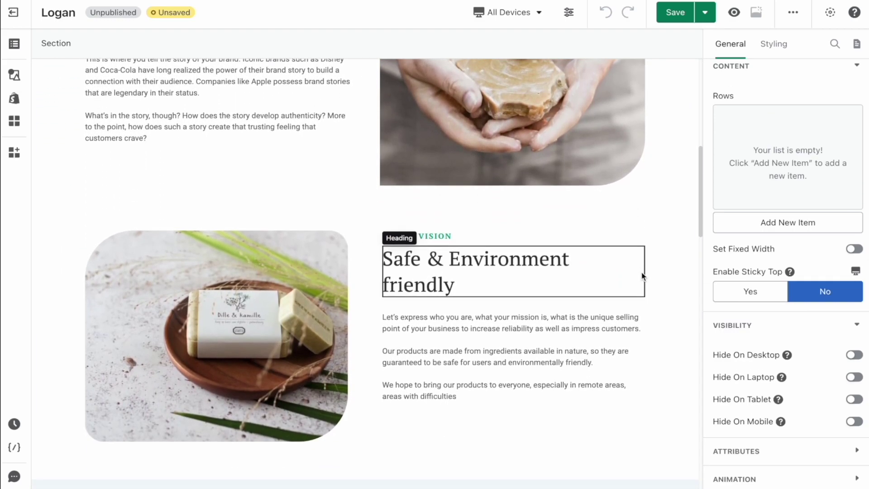
- In Styling, select the BRAND VISION label and set its bottom margin to 40 px
click(660, 259)
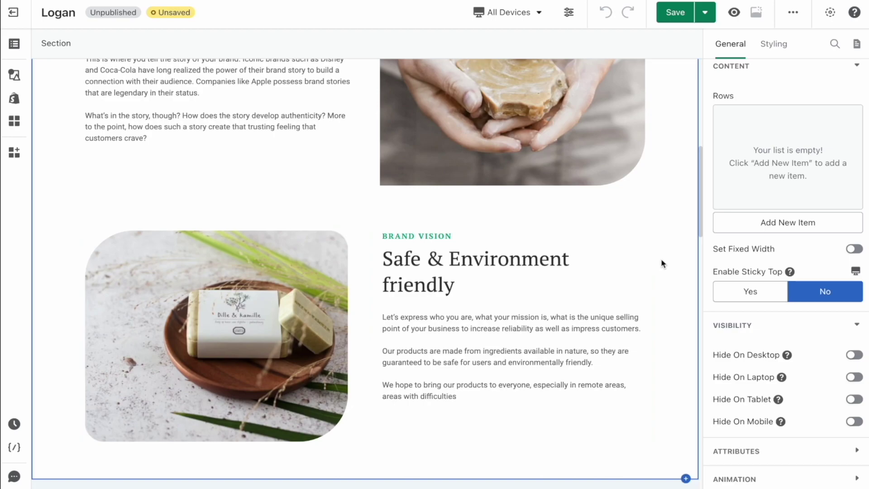
click(773, 45)
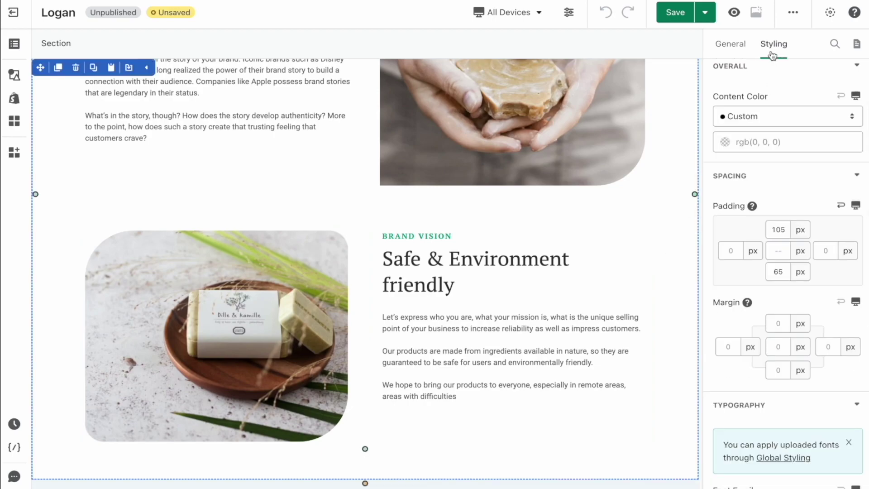
click(461, 262)
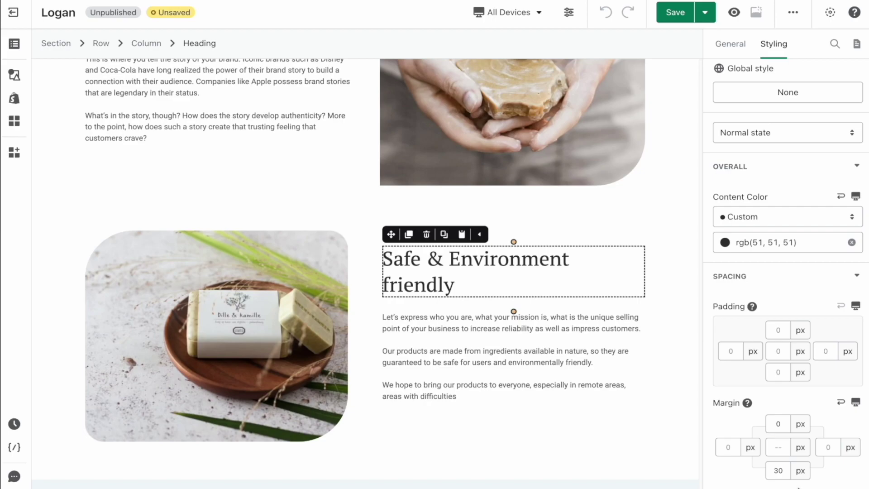
click(501, 328)
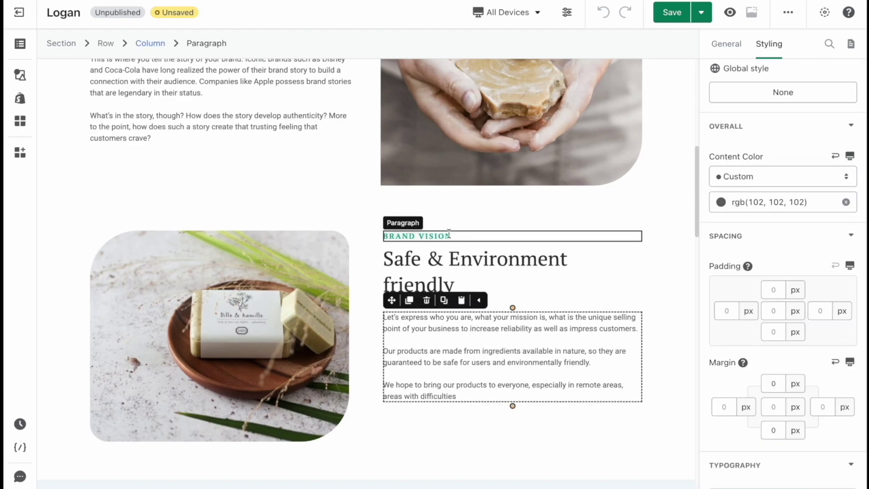
click(449, 235)
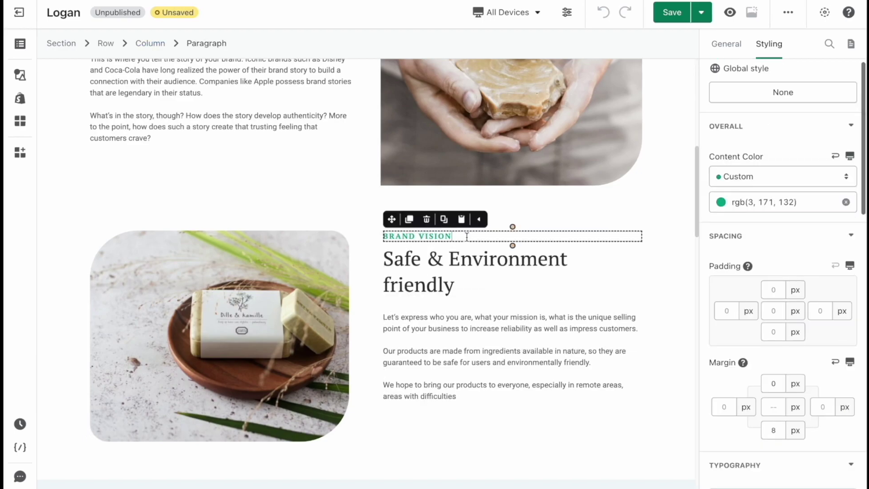
click(774, 430)
text(40)
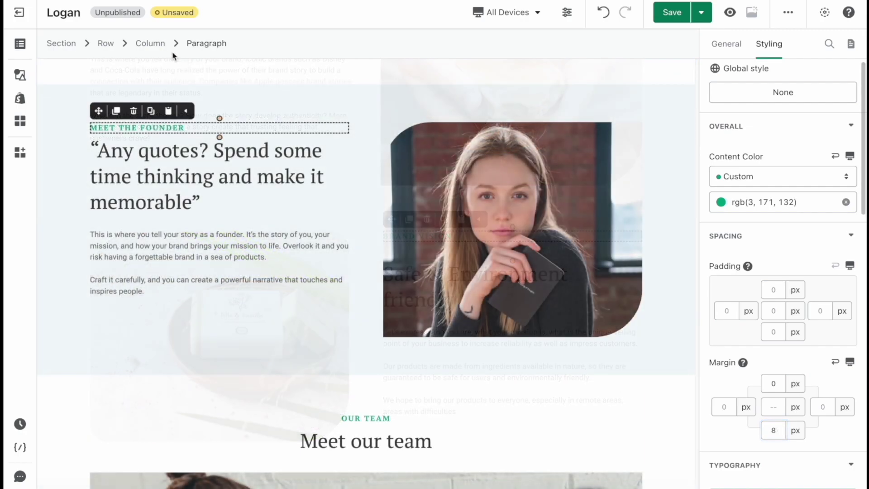
- Drag extra bottom margin onto the founder quote column and set its right margin to 40 px
click(152, 44)
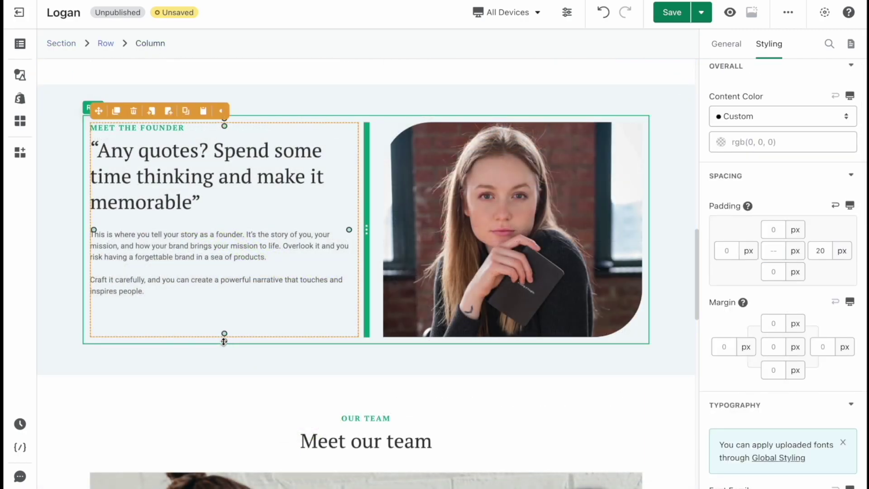
mouse_move(224, 341)
mouse_down()
mouse_move(223, 308)
mouse_move(221, 376)
mouse_move(219, 304)
mouse_move(224, 346)
mouse_up()
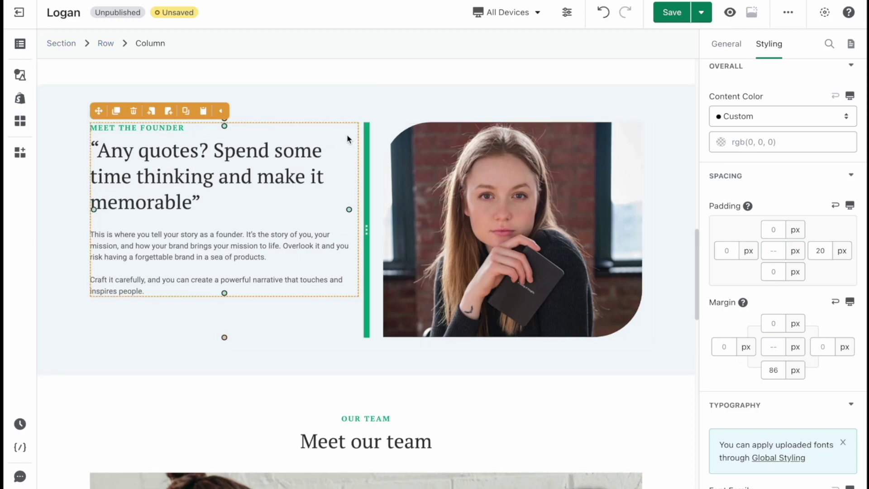
click(819, 349)
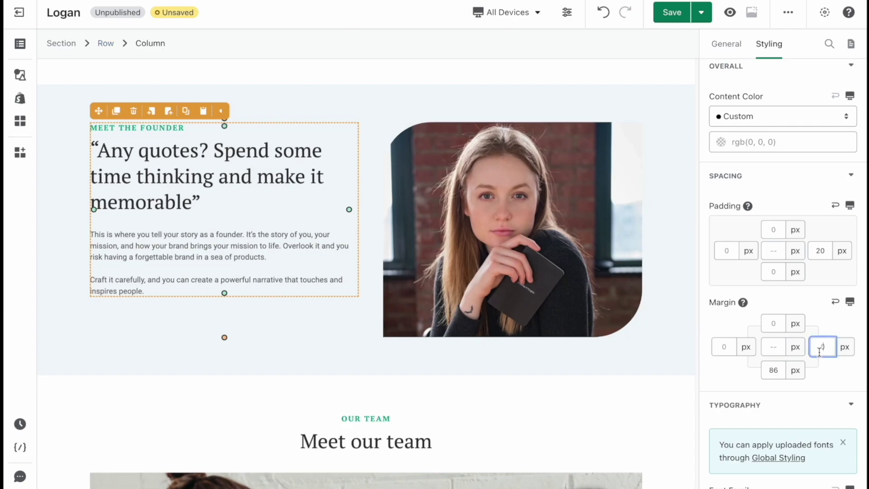
text(40)
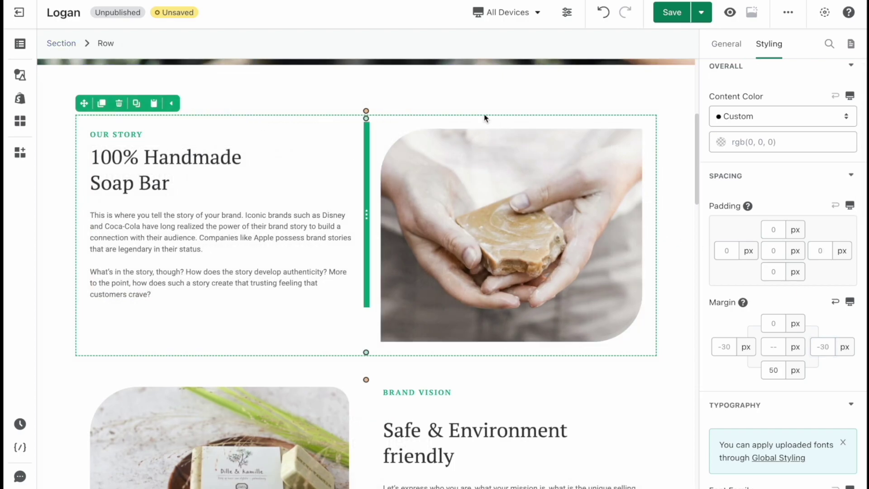
click(773, 370)
double_click(773, 370)
text(150)
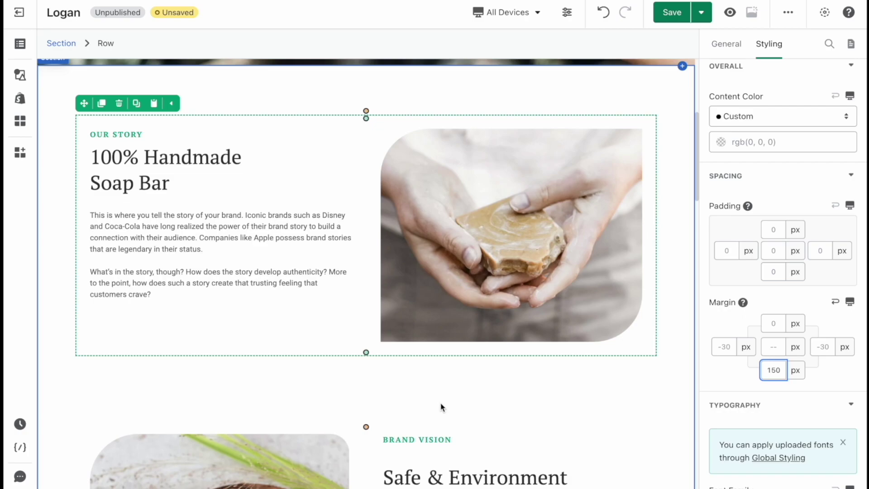
click(660, 347)
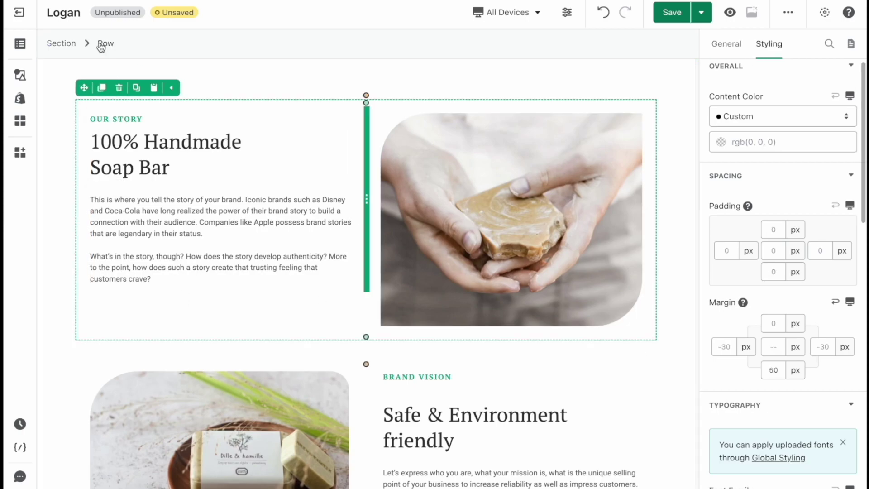
- Give the Our Story column 40 px padding on all sides
click(166, 139)
click(141, 45)
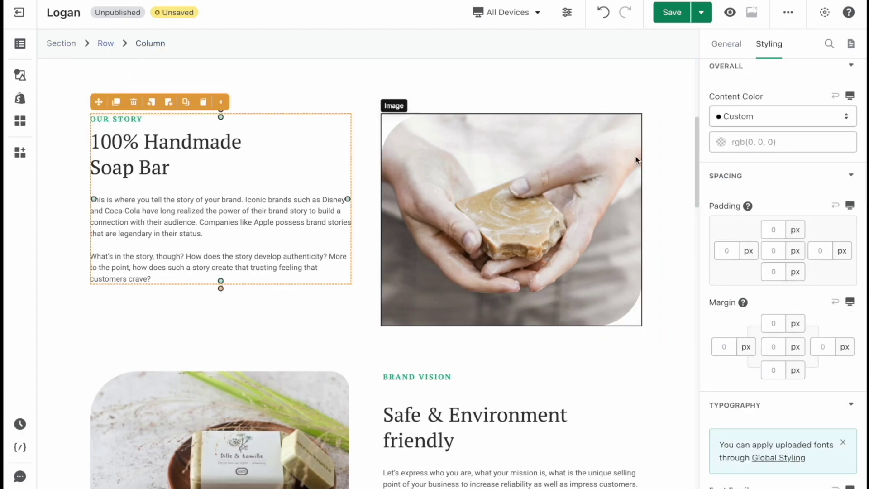
click(773, 251)
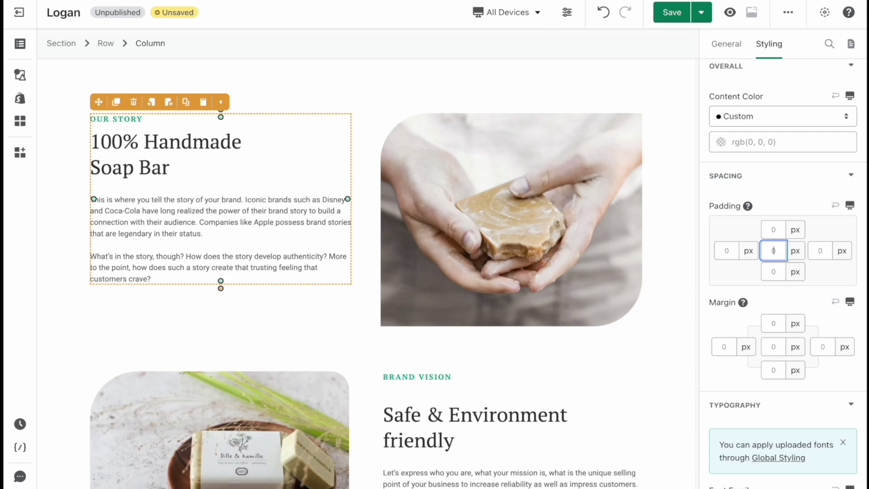
text(40)
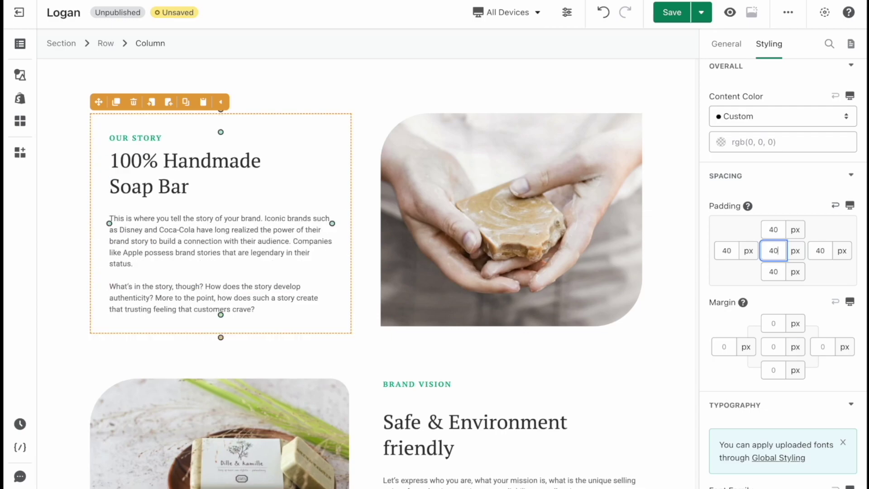
- Drop a Paragraph element above the story text, then reselect the Our Story column
click(244, 187)
click(244, 224)
click(20, 75)
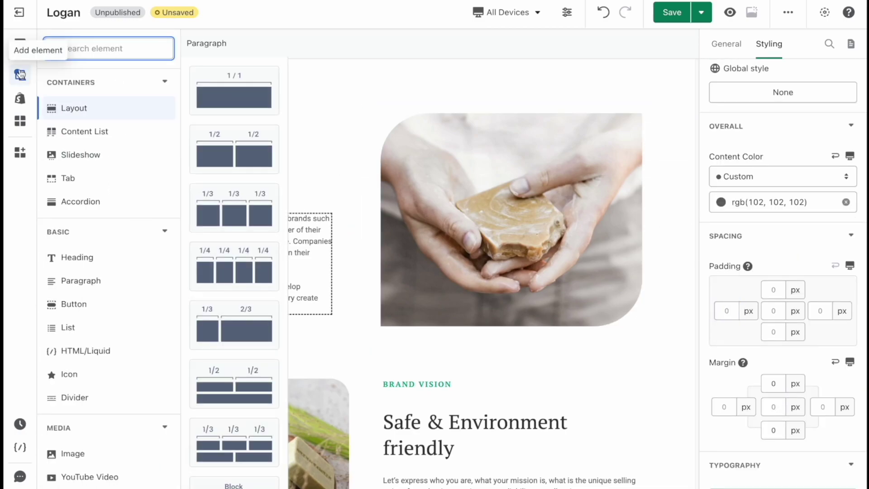
mouse_move(84, 280)
drag(209, 119, 222, 216)
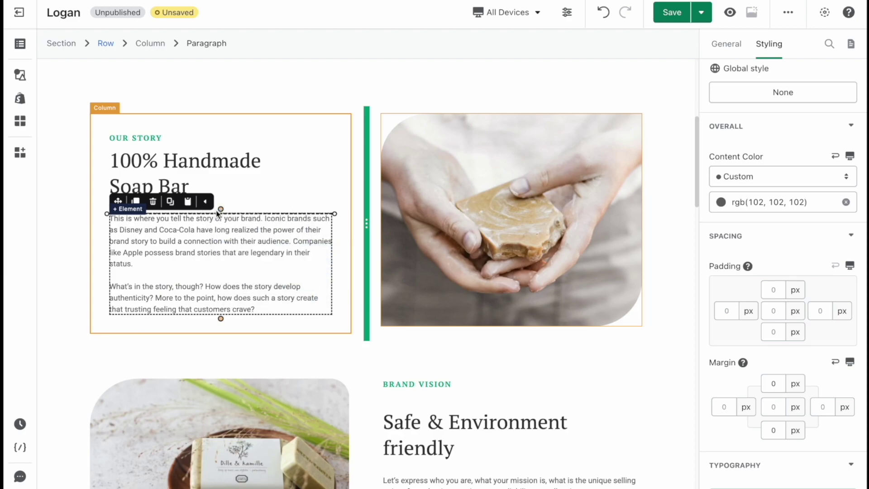
click(340, 299)
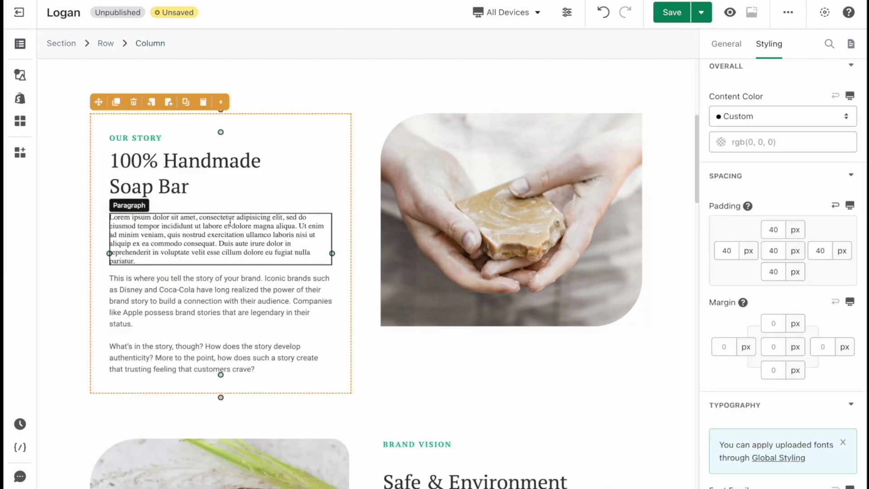
- Set the Stay In Touch row's top and bottom padding to 200 px, undoing a dragged change
scroll(337, 235, down, 15)
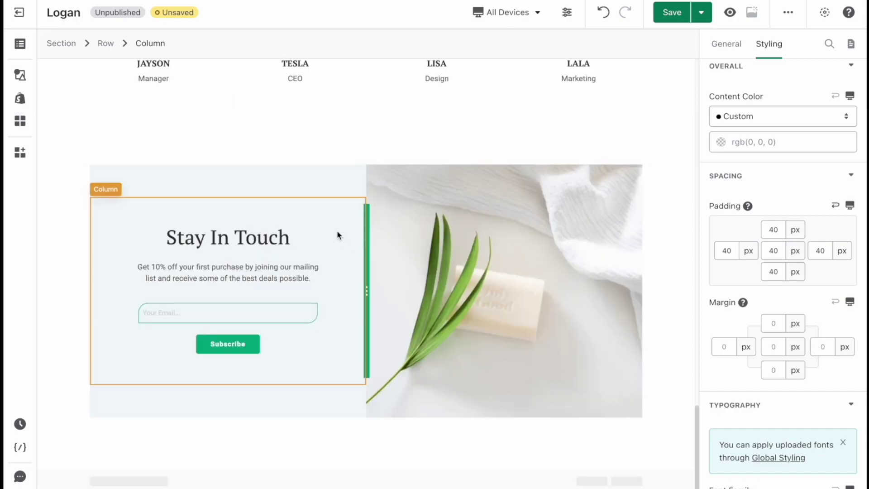
click(355, 177)
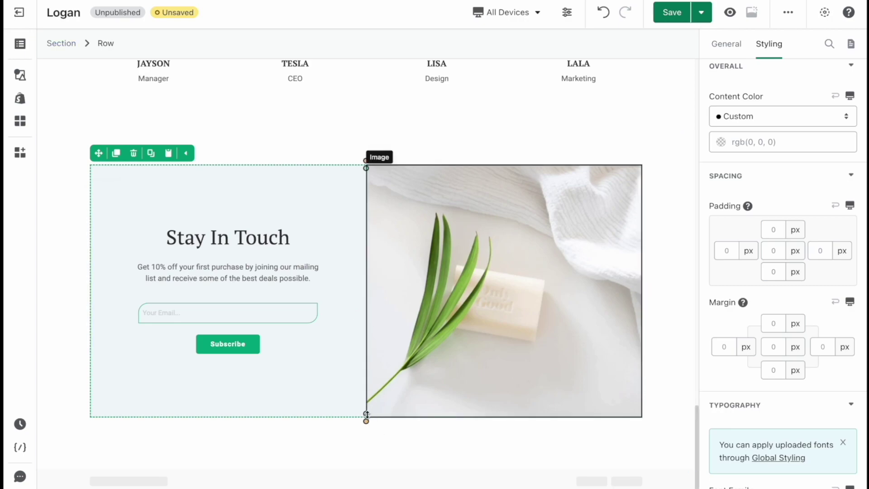
mouse_move(366, 414)
mouse_down()
mouse_move(346, 411)
mouse_move(358, 390)
mouse_move(356, 287)
mouse_up()
key(ctrl+z)
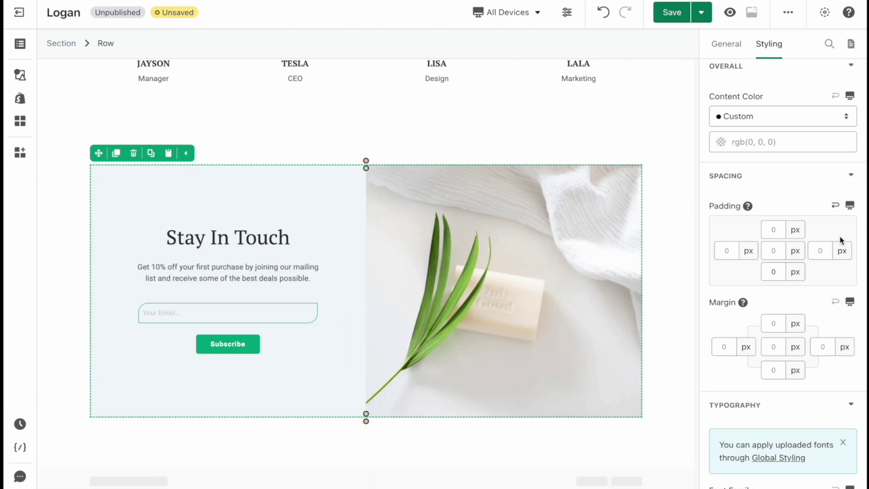
click(774, 228)
text(200)
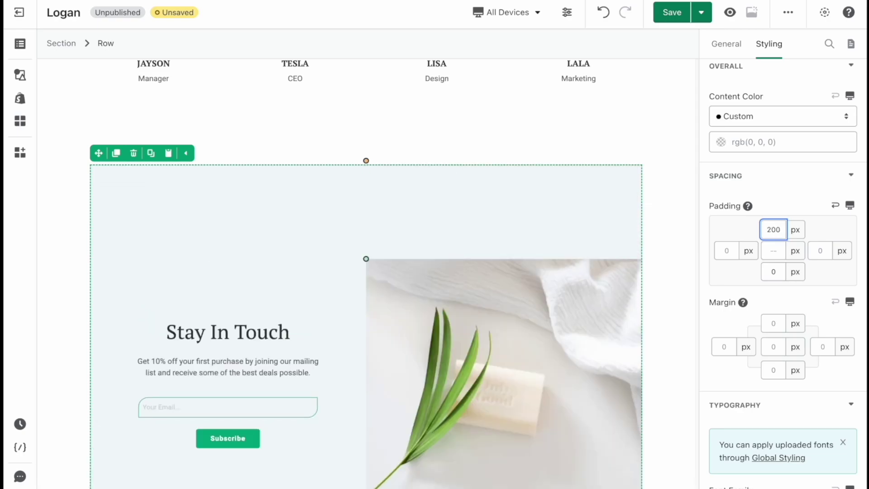
click(768, 272)
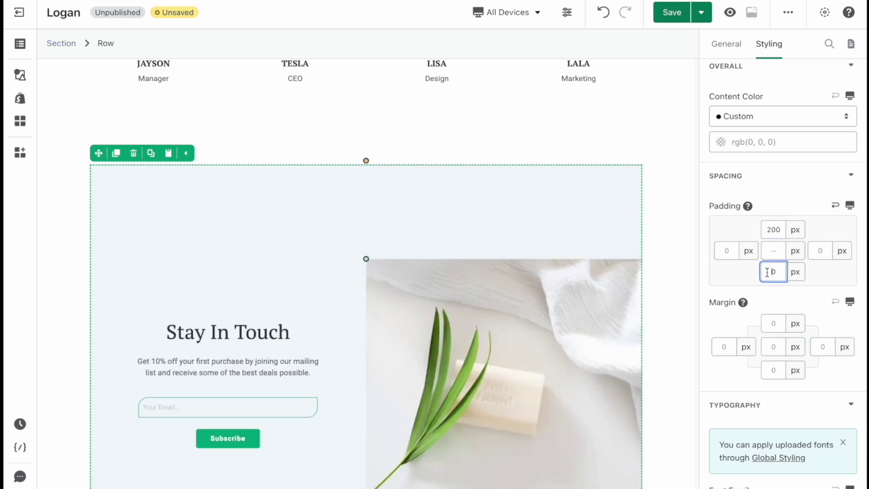
text(200)
scroll(532, 267, down, 3)
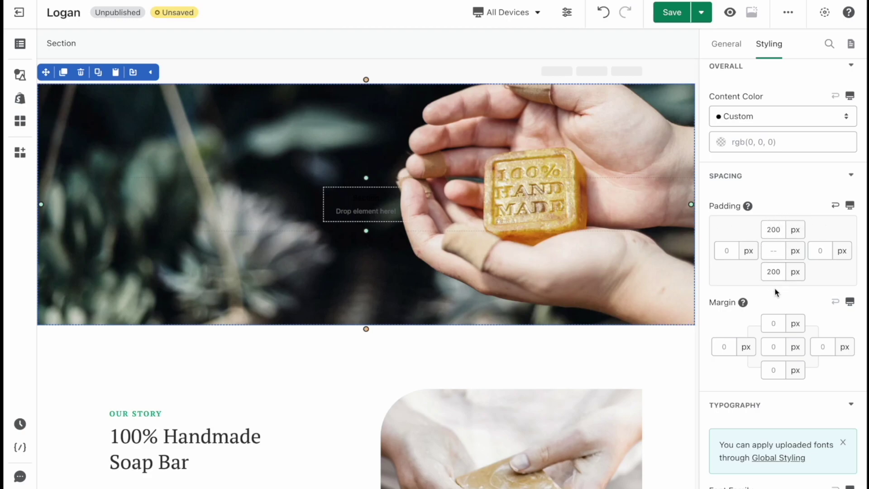
- In the Mobile view, set the hero section's top and bottom padding to 80 px, then return to All Devices
click(507, 19)
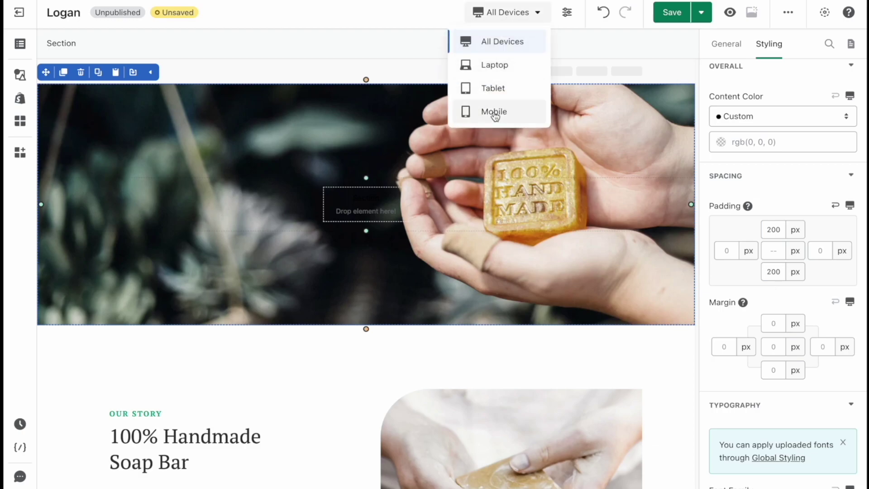
click(494, 113)
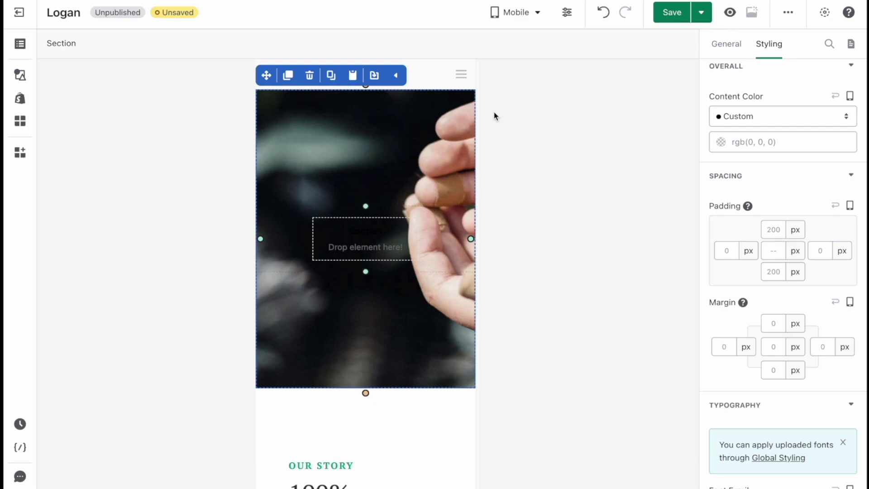
click(773, 229)
text(80)
click(774, 271)
text(80)
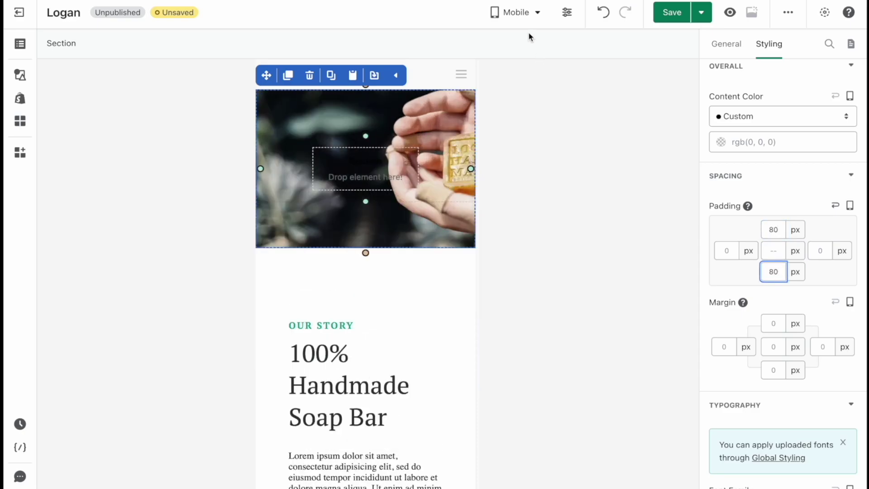
click(519, 14)
click(481, 43)
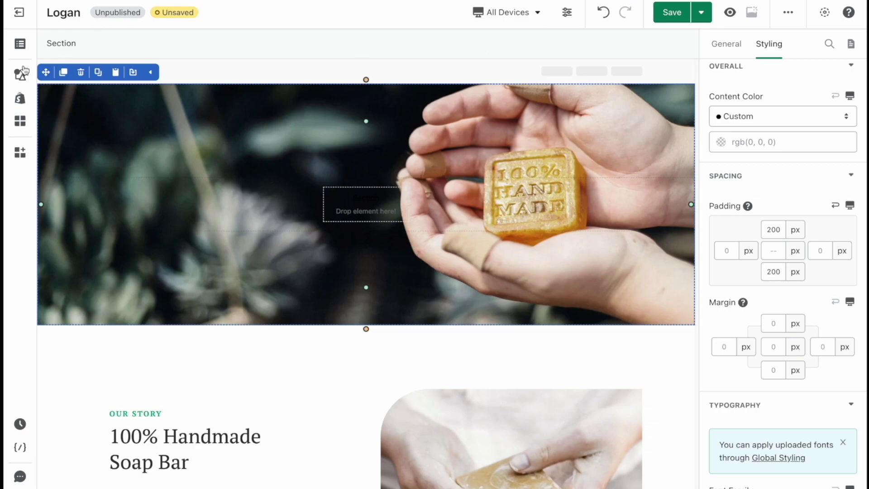
- Drop a Button element below the hero image and set its left margin to 400 px
click(20, 74)
mouse_move(90, 304)
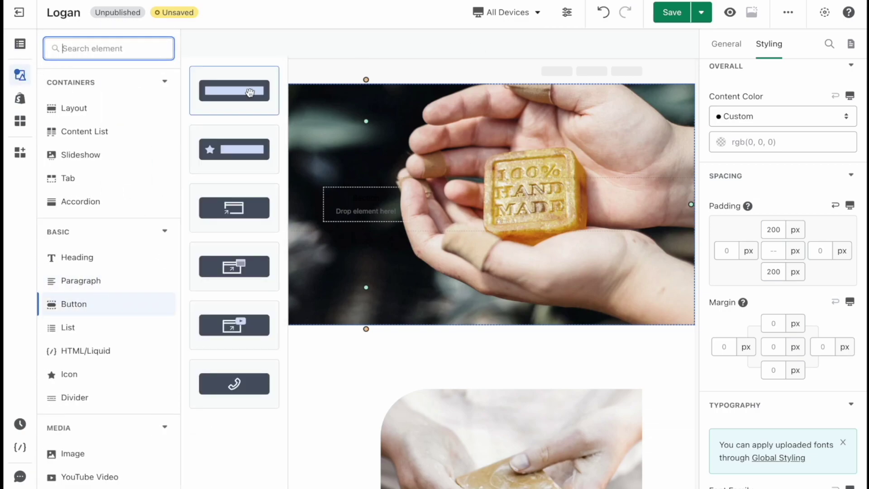
drag(245, 98, 254, 338)
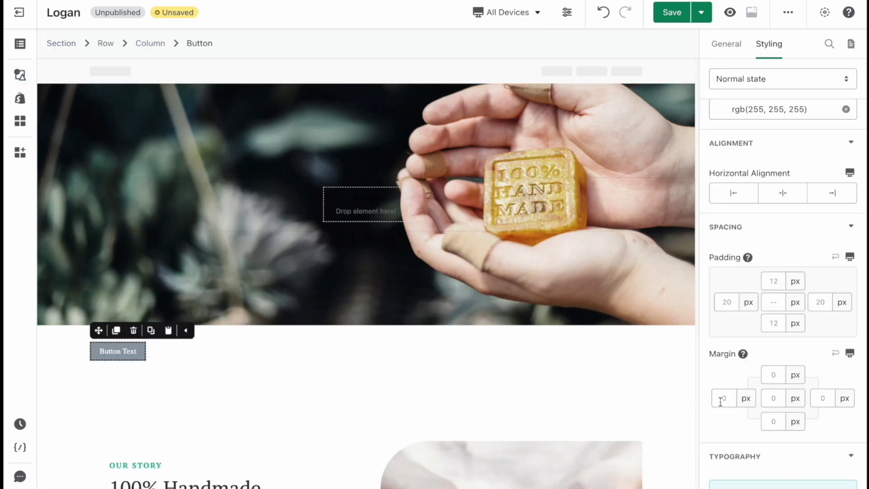
click(721, 401)
text(400)
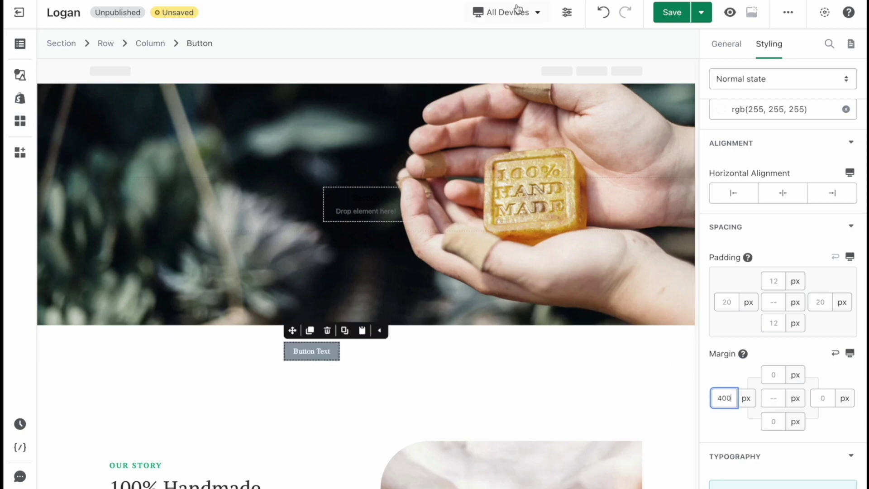
click(507, 19)
- In the Mobile view, set the button's left margin to 0 px, then return to All Devices
click(510, 118)
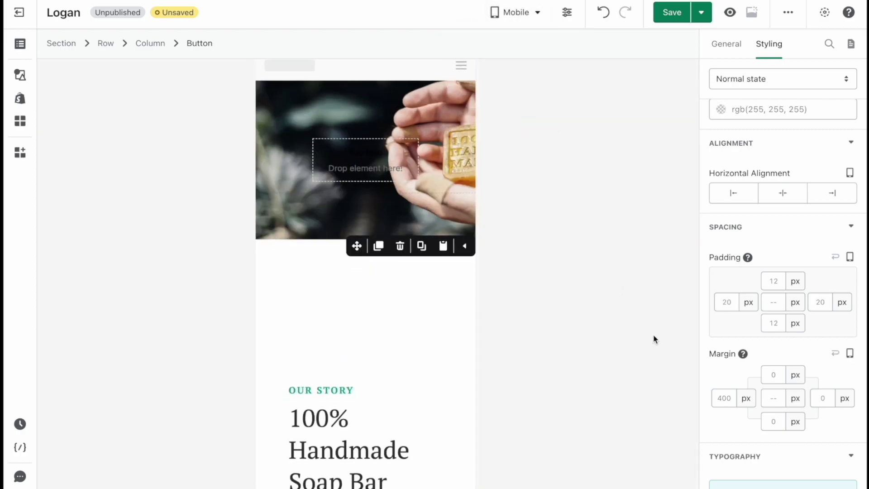
click(723, 398)
key(ctrl+a)
text(0)
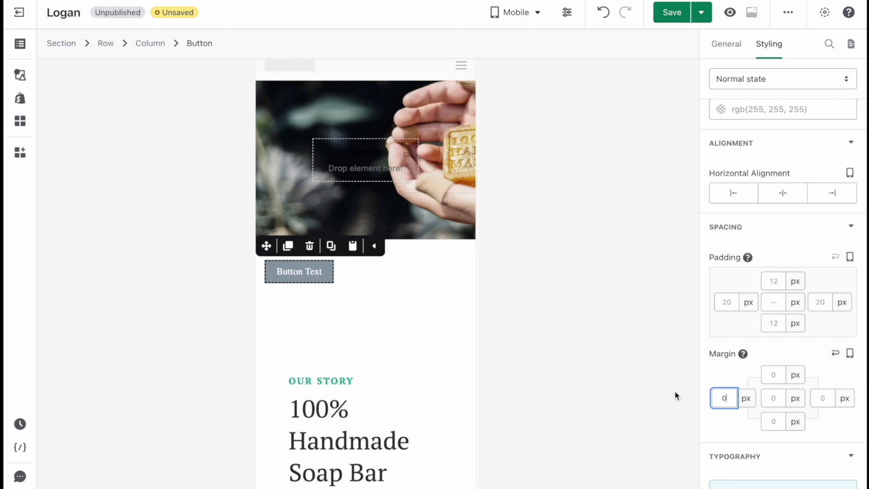
click(523, 21)
click(487, 45)
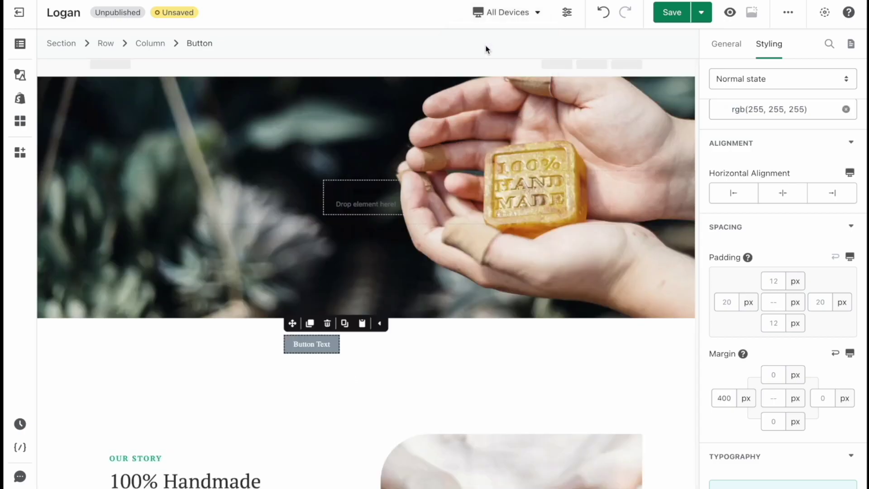